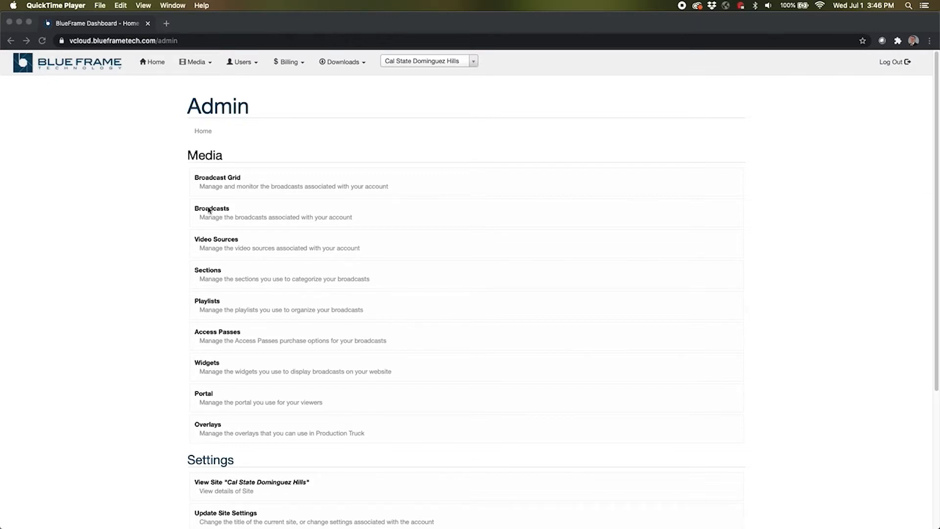
Open the form for creating a new broadcast from the broadcast management page.
click(211, 214)
click(211, 214)
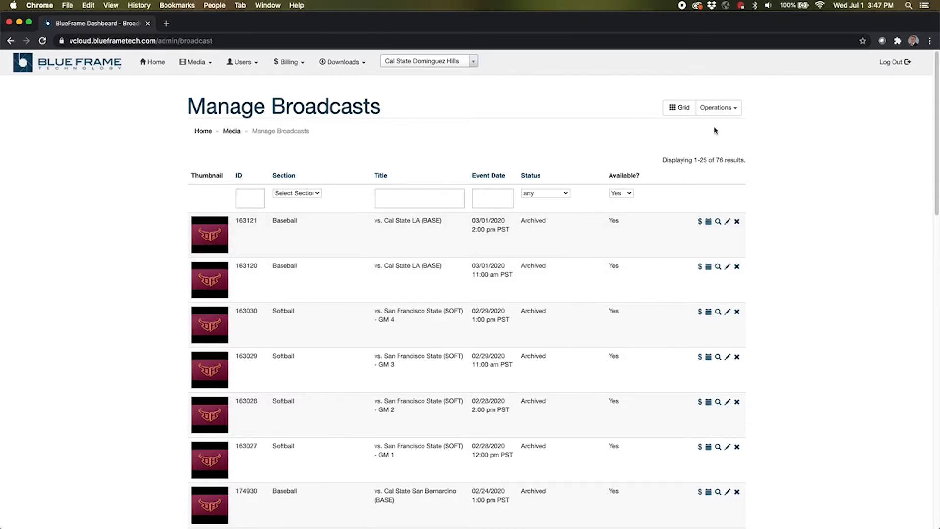
click(737, 110)
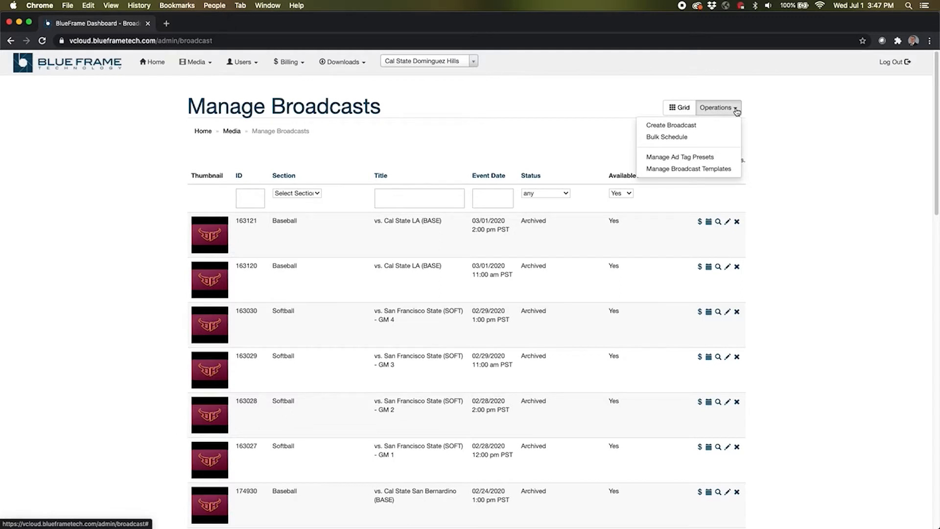
click(699, 128)
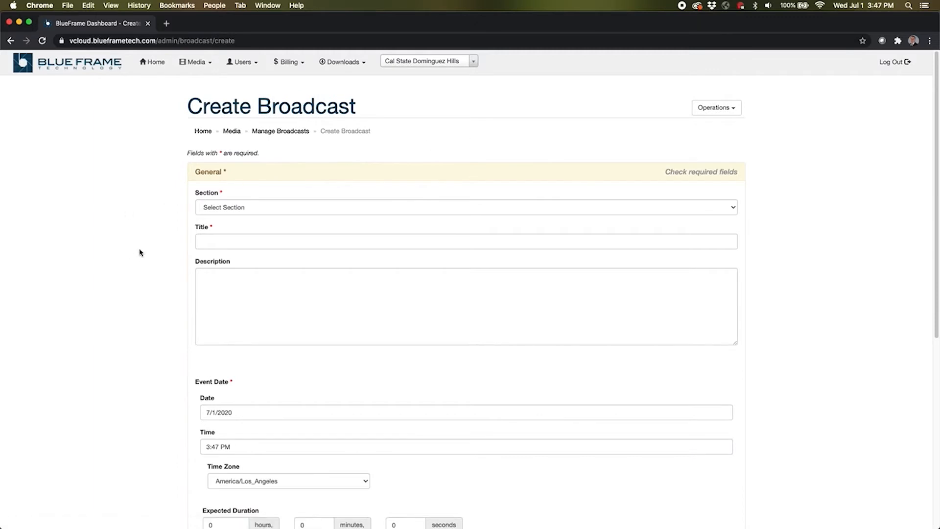
Set the new broadcast's section to Baseball.
scroll(140, 252, down, 5)
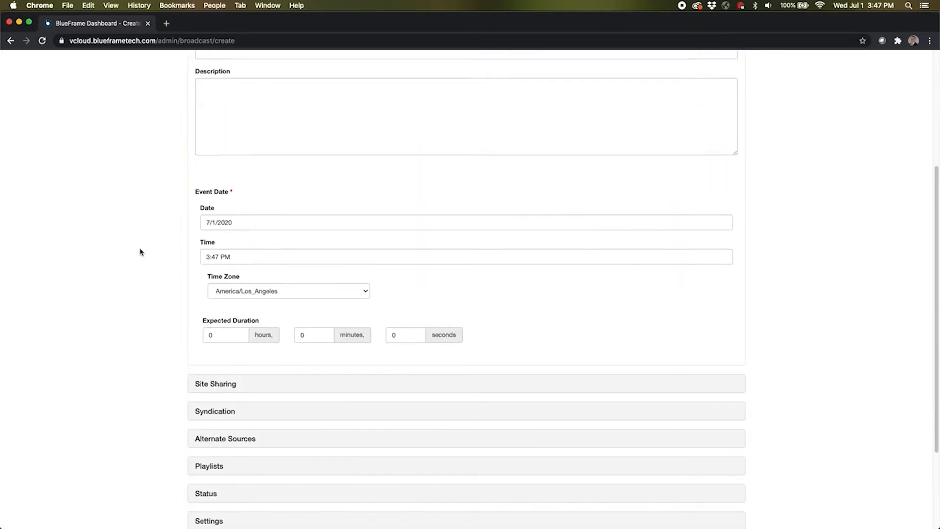
scroll(139, 252, down, 2)
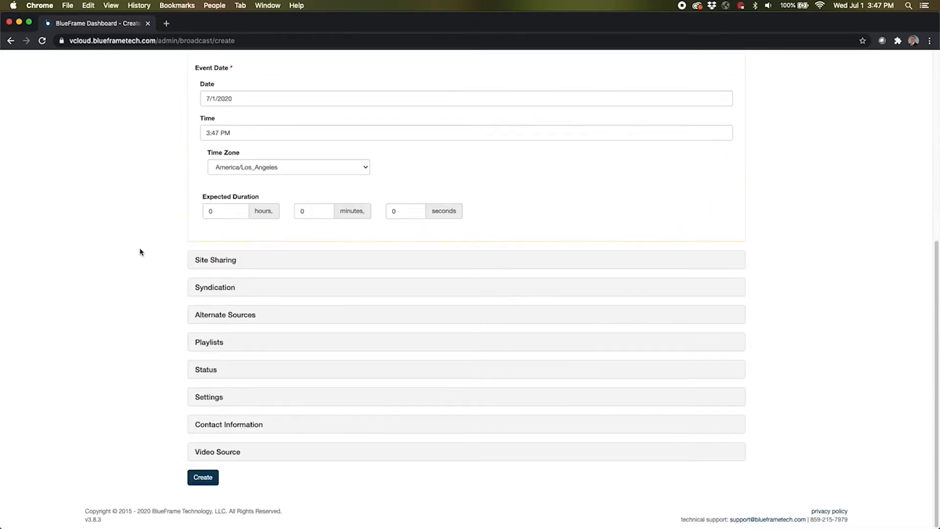
scroll(140, 252, up, 7)
click(221, 207)
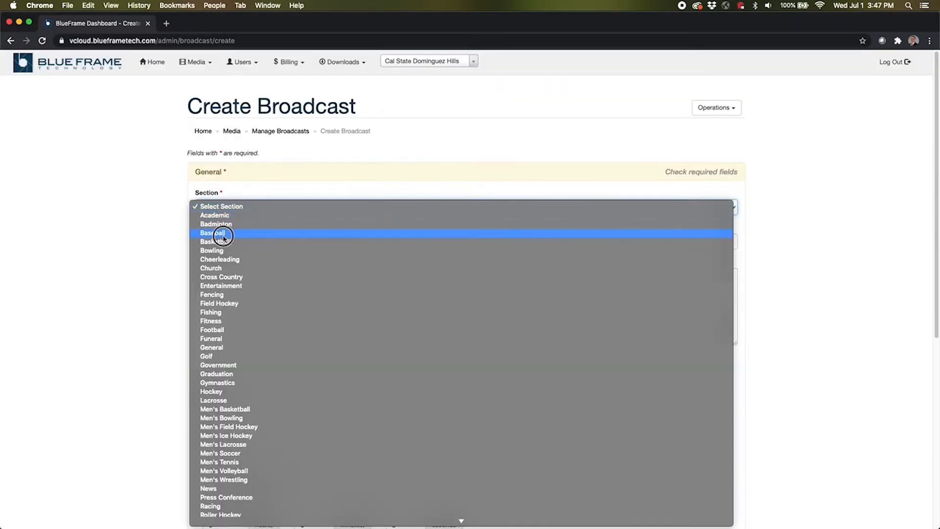
click(222, 234)
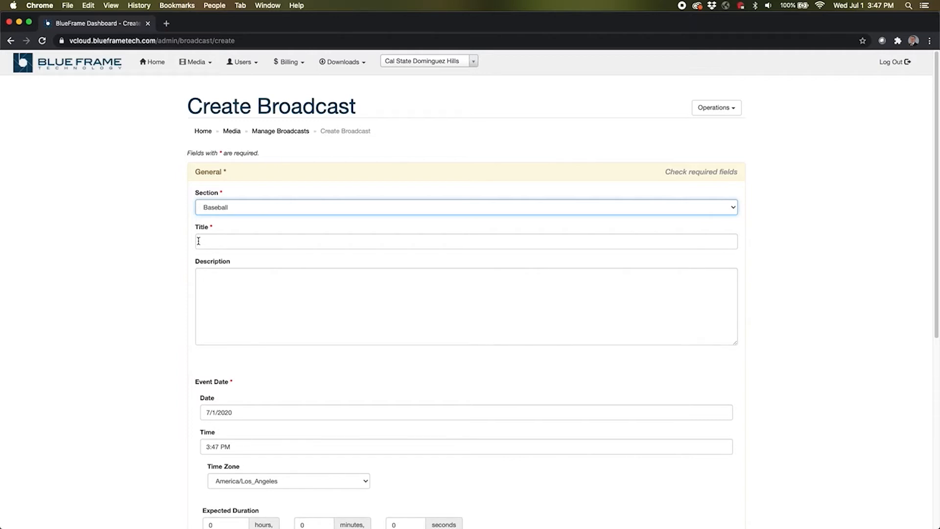
Enter "vs. Cal State LA (BASE) - GM 1" as the broadcast title.
click(198, 241)
text(vs. Cal State L)
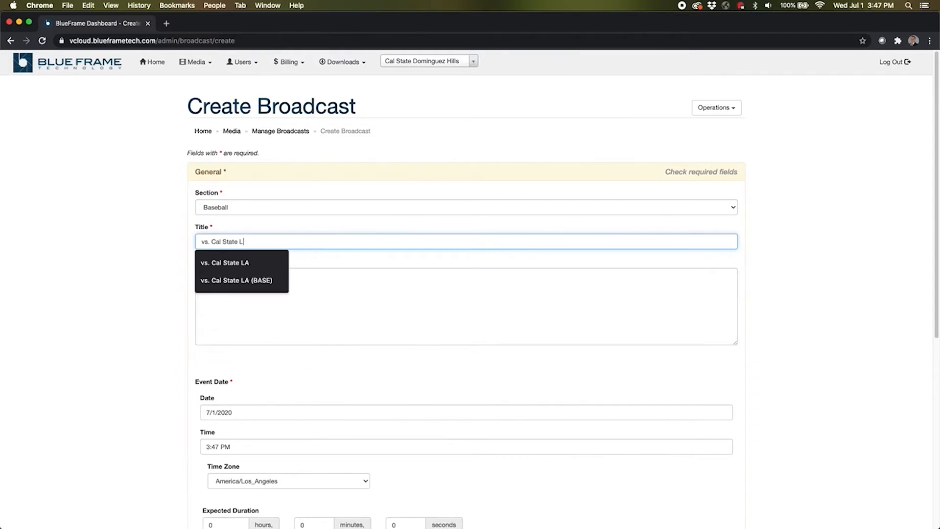
text(A )
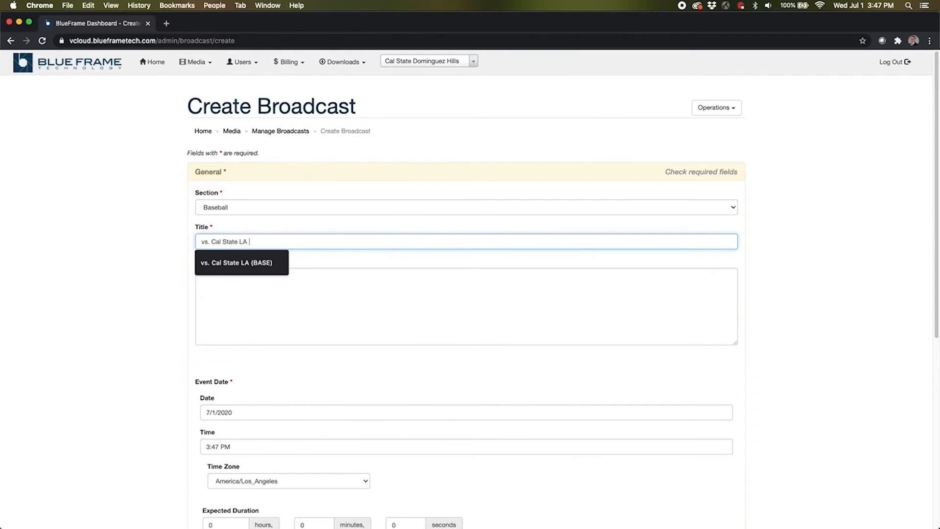
text((BASE)
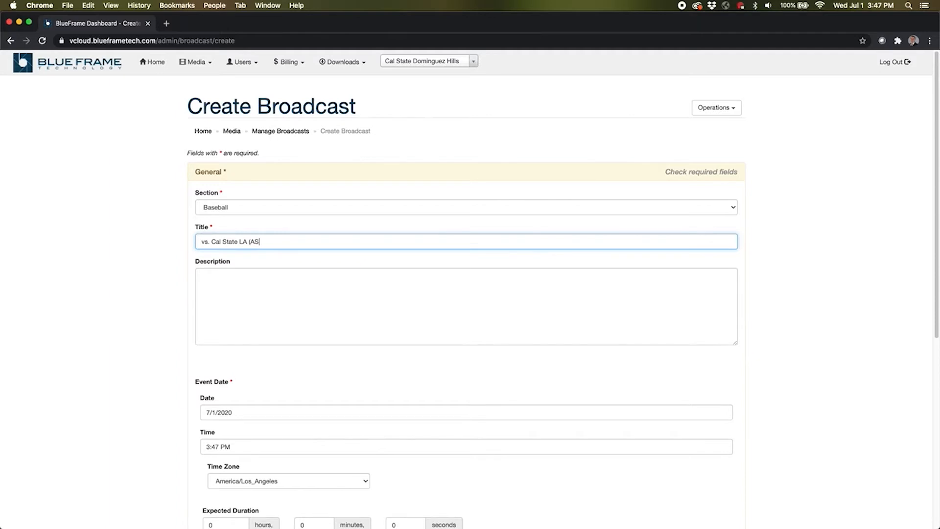
text())
text(- GM 1)
Open ccaanetwork.com in a new browser tab and highlight the featured broadcast's description text.
key(super+t)
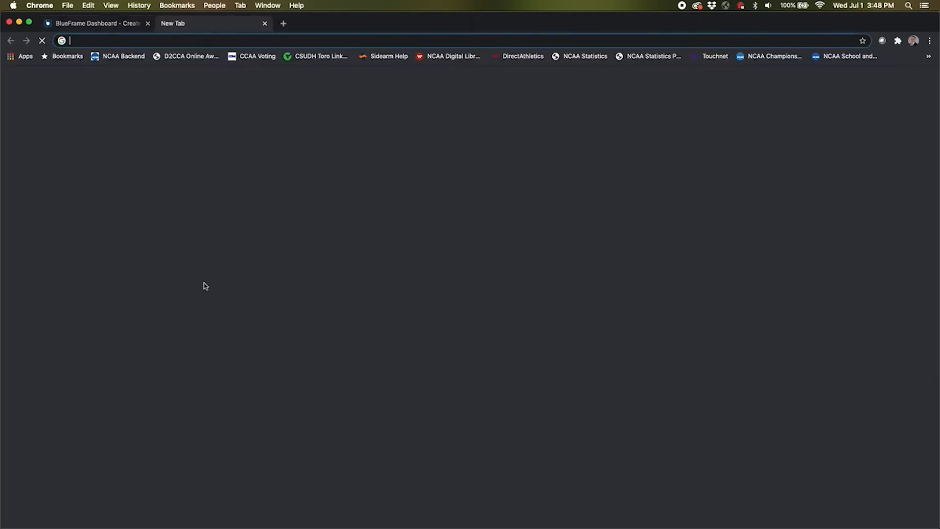
text(gotoros.com)
key(Return)
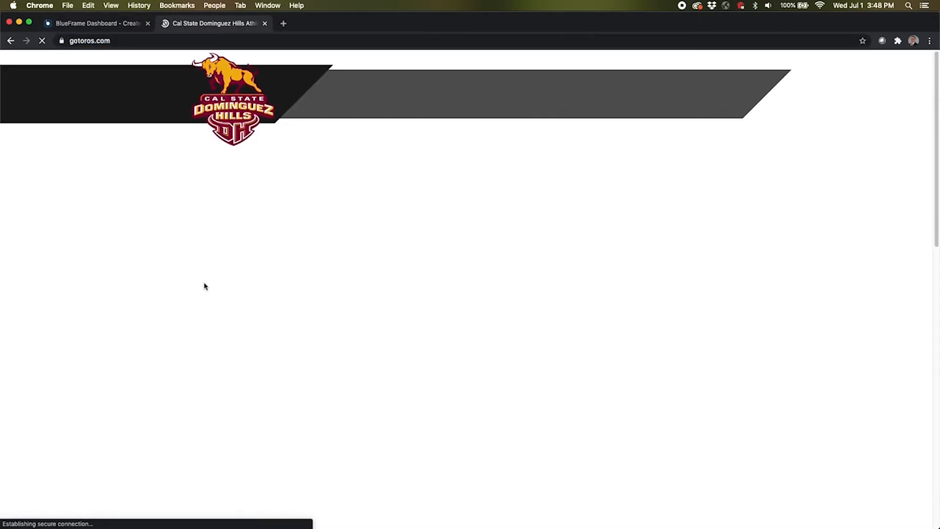
click(221, 45)
text(c)
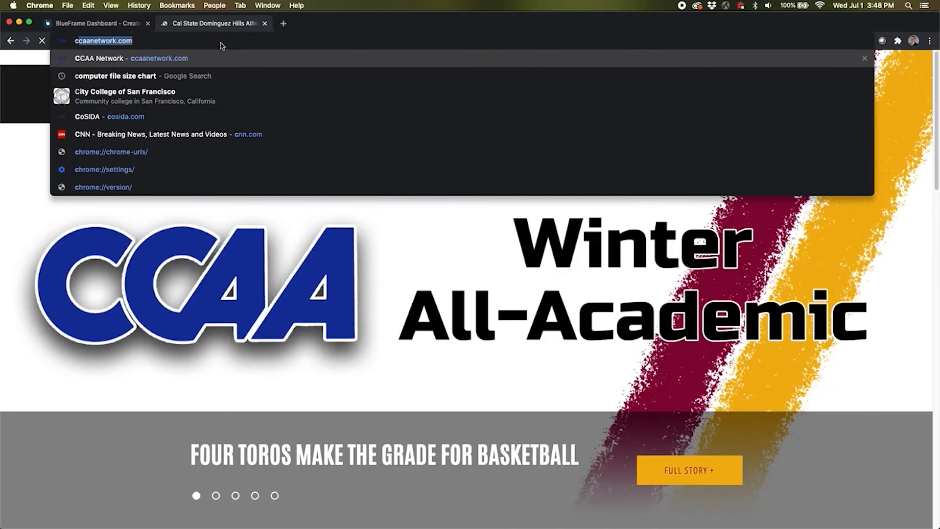
key(Return)
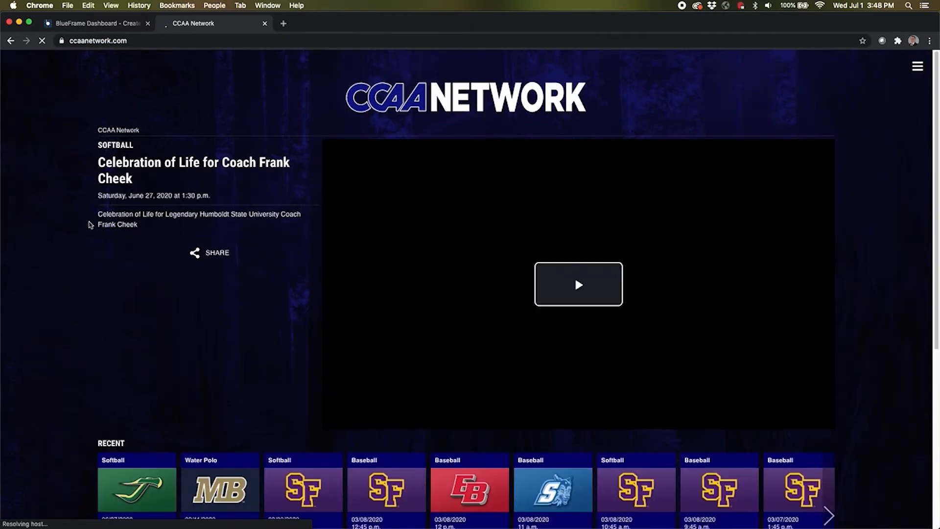
drag(139, 225, 93, 214)
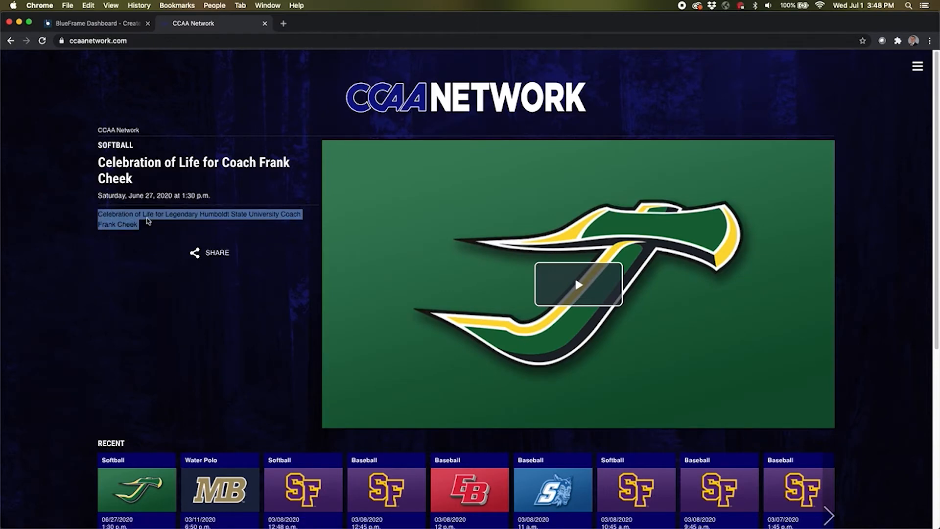
Return to the Create Broadcast form and view the event date calendar without choosing another day.
click(100, 23)
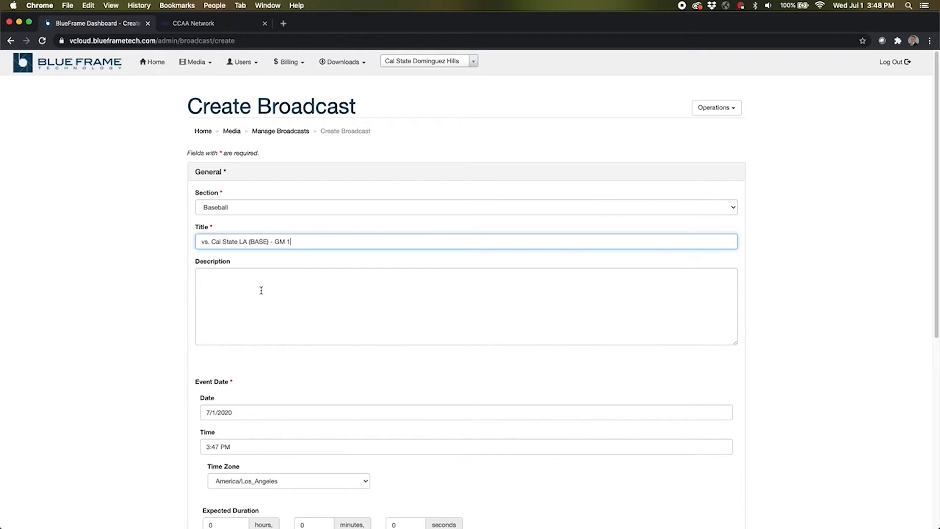
scroll(189, 316, down, 5)
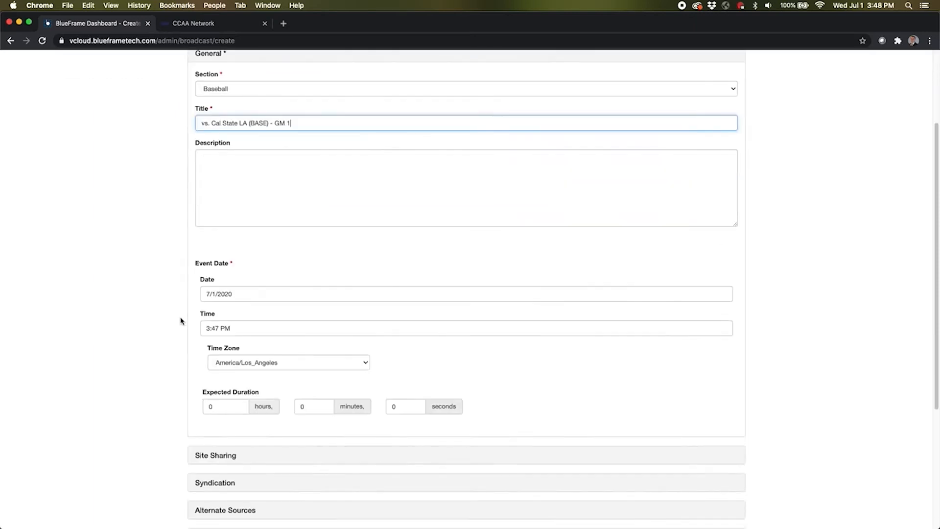
click(218, 294)
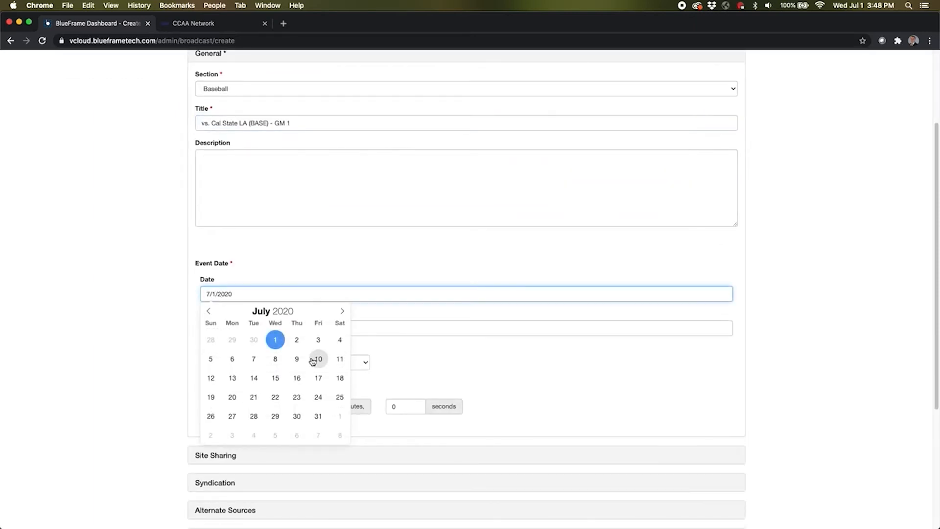
click(152, 300)
Set the event time of the broadcast to 7:00 pm.
click(231, 327)
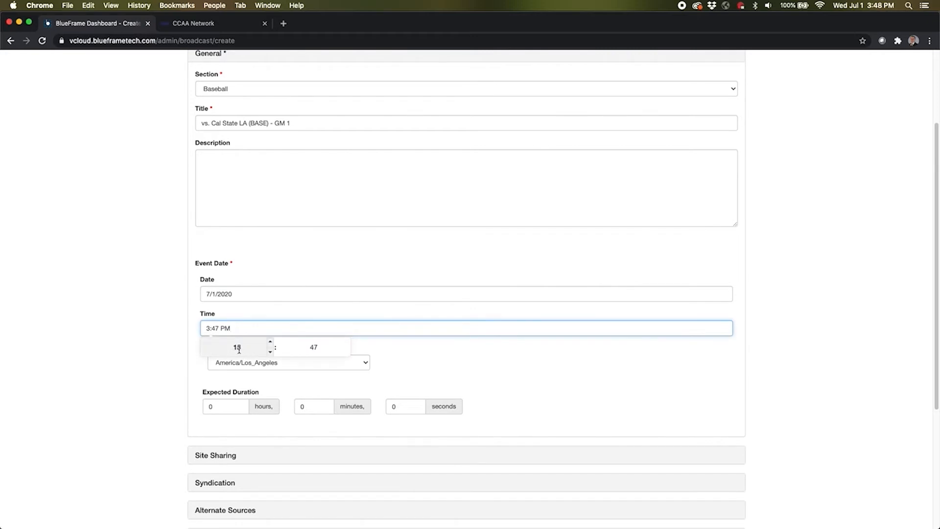
click(270, 343)
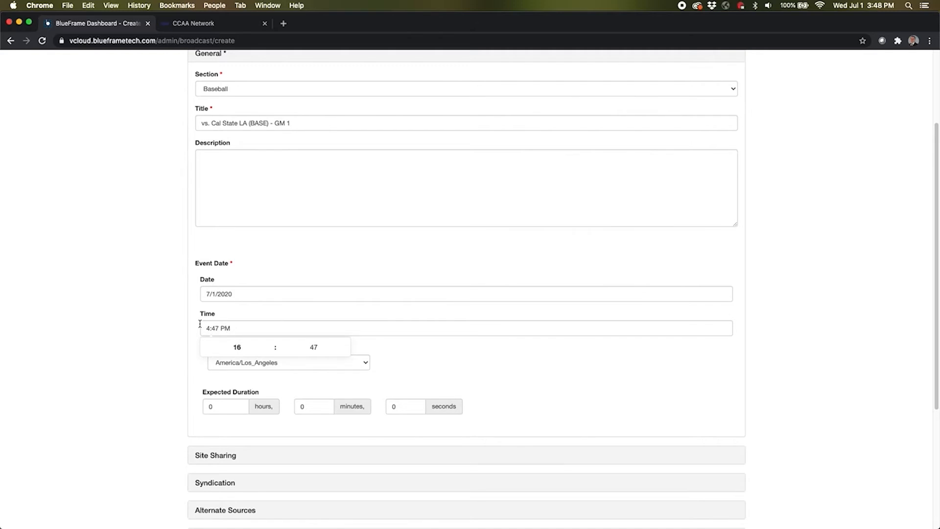
click(270, 350)
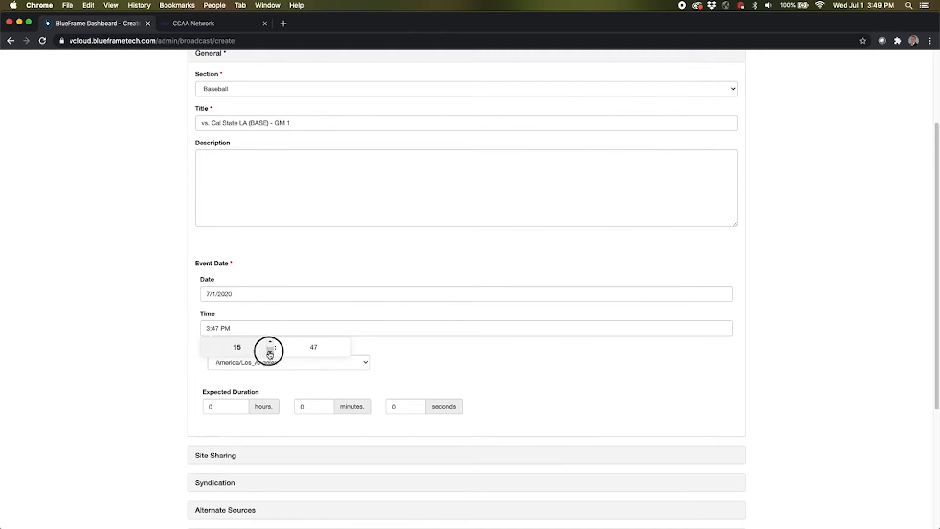
click(270, 342)
drag(233, 326, 200, 322)
text(7:00 pm)
key(Tab)
Expand the Site Sharing section of the broadcast form.
scroll(208, 409, down, 1)
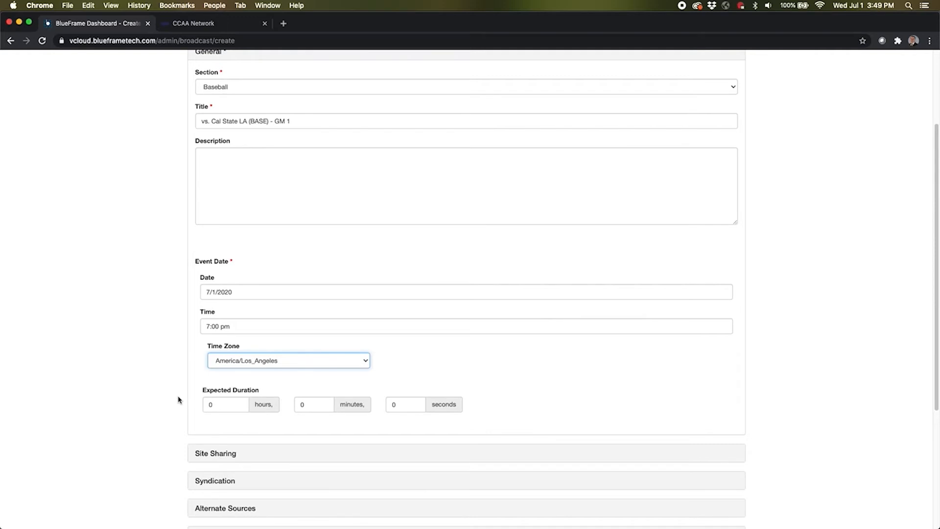
scroll(179, 400, down, 2)
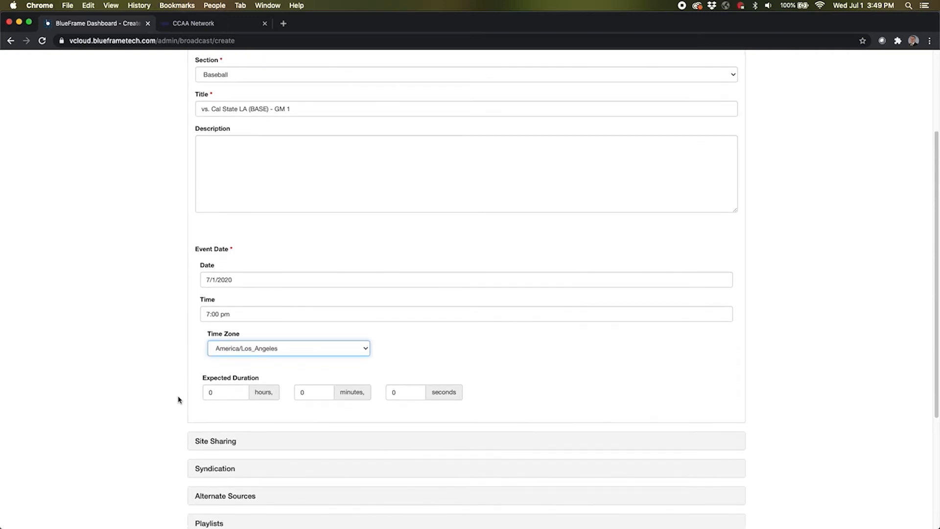
scroll(179, 399, down, 5)
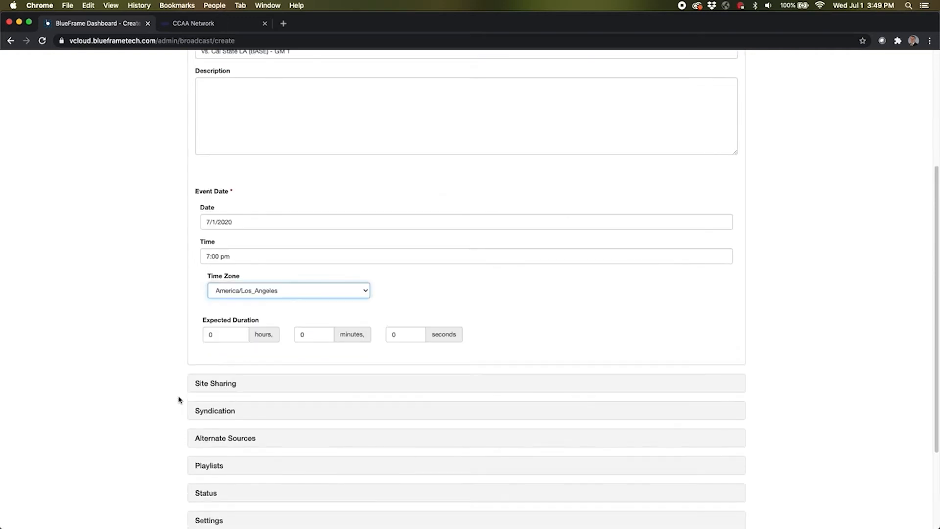
click(217, 264)
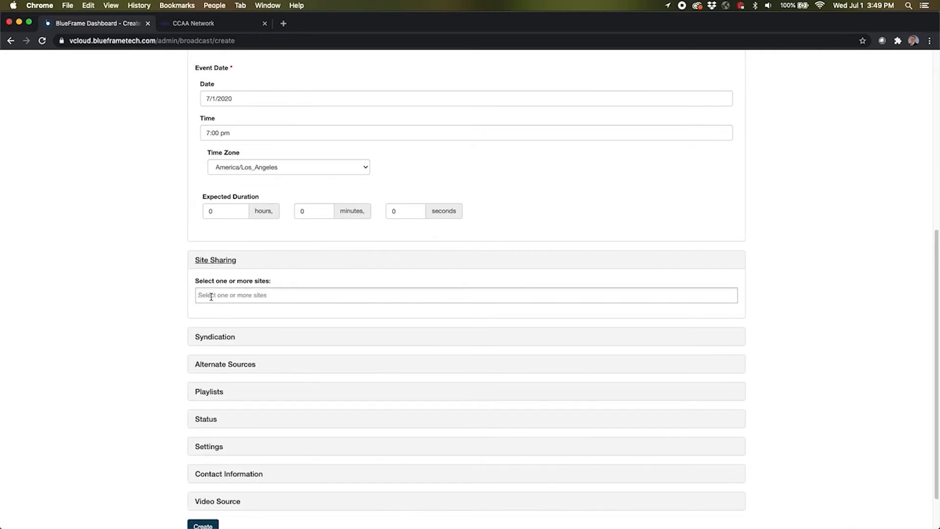
Open the Cal State LA page on the CCAA Network site and view its recent broadcasts.
click(196, 24)
scroll(254, 278, down, 5)
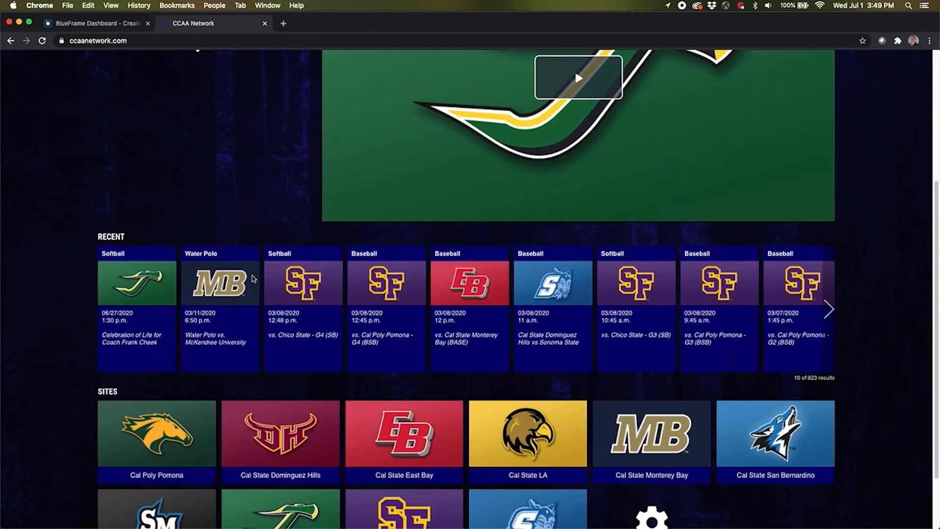
scroll(253, 278, down, 2)
click(499, 357)
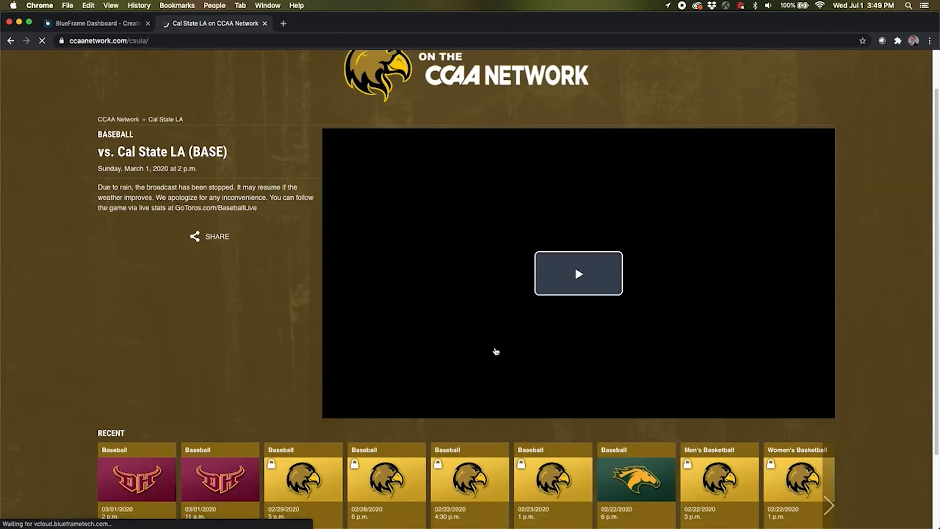
scroll(191, 394, down, 2)
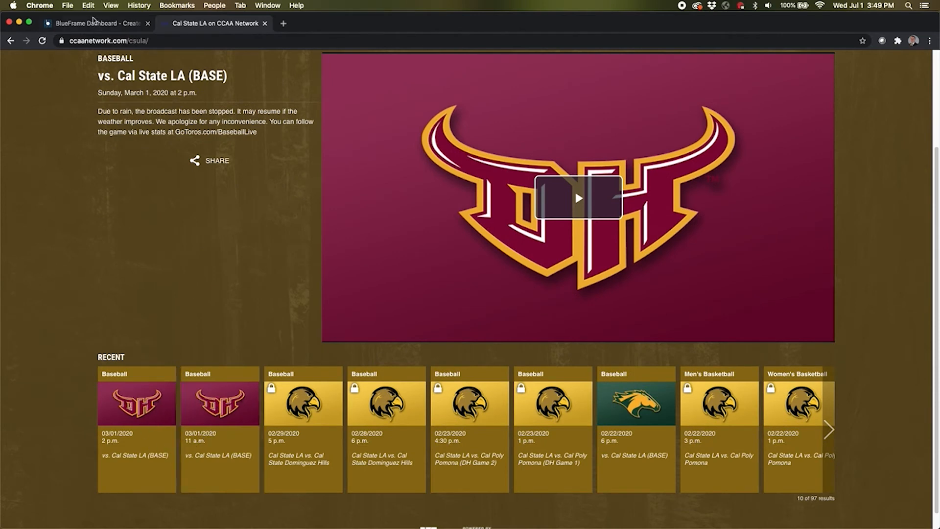
Return to the broadcast form and share the broadcast with the Cal State LA (csula) site.
click(93, 22)
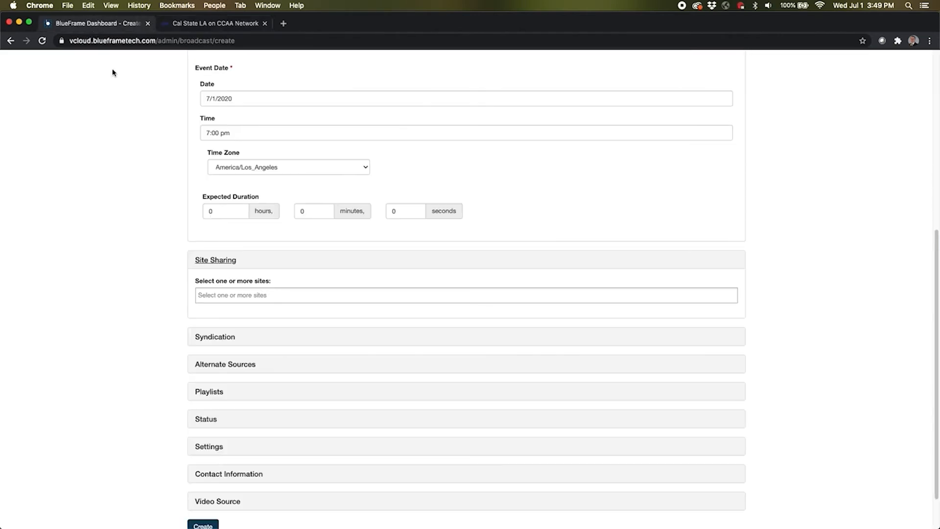
click(197, 294)
scroll(352, 345, down, 1)
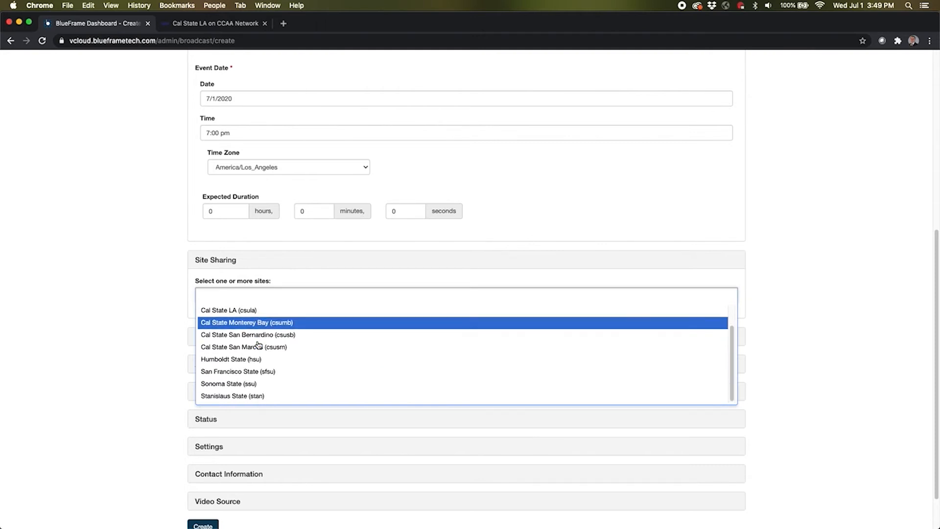
scroll(293, 337, up, 1)
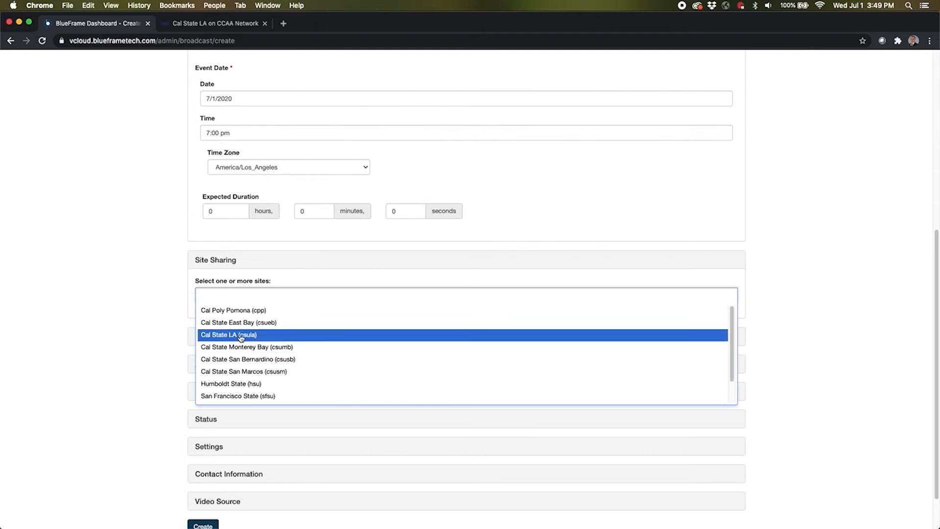
click(241, 337)
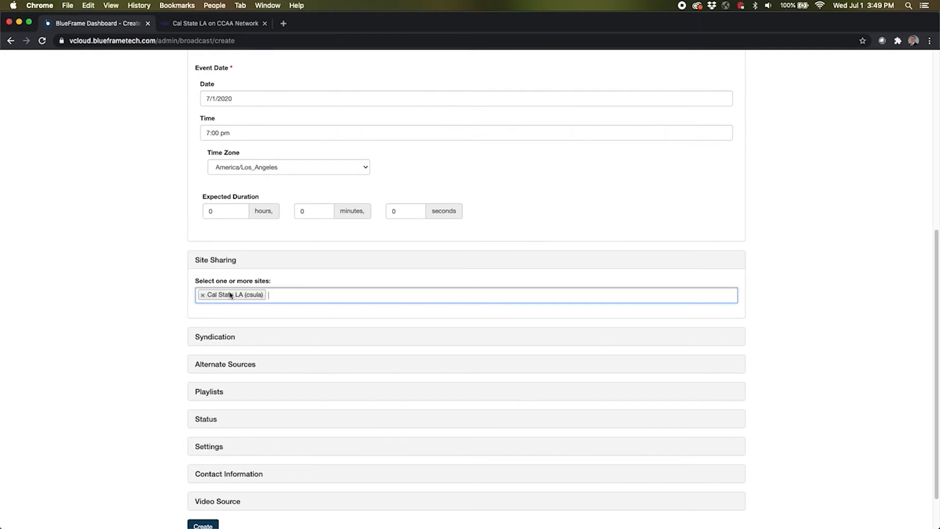
Examine the Syndication and Alternate Sources options of the broadcast form, collapsing each section again.
click(202, 337)
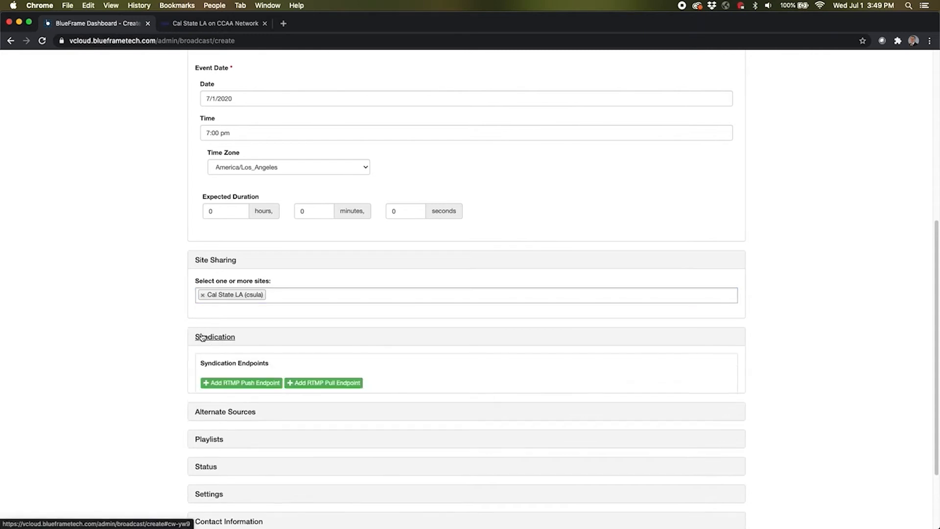
click(203, 339)
click(214, 367)
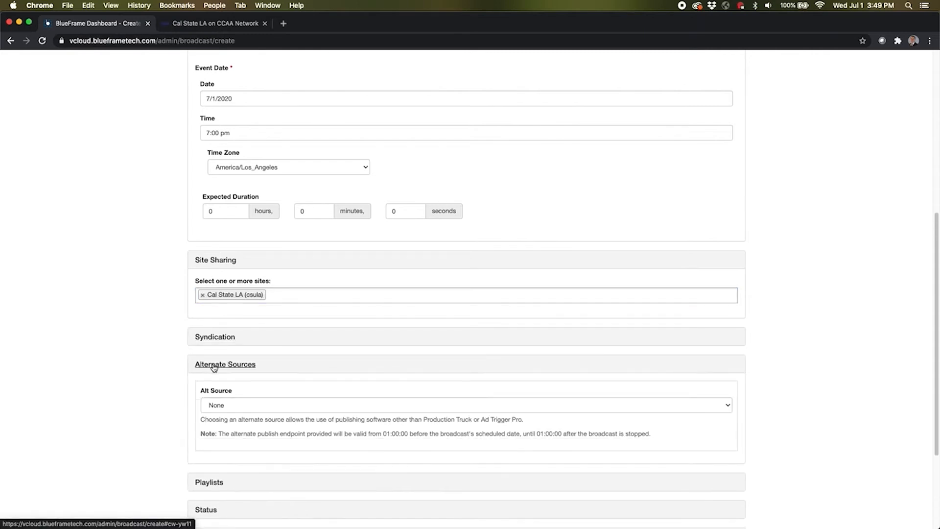
click(214, 367)
scroll(168, 336, down, 2)
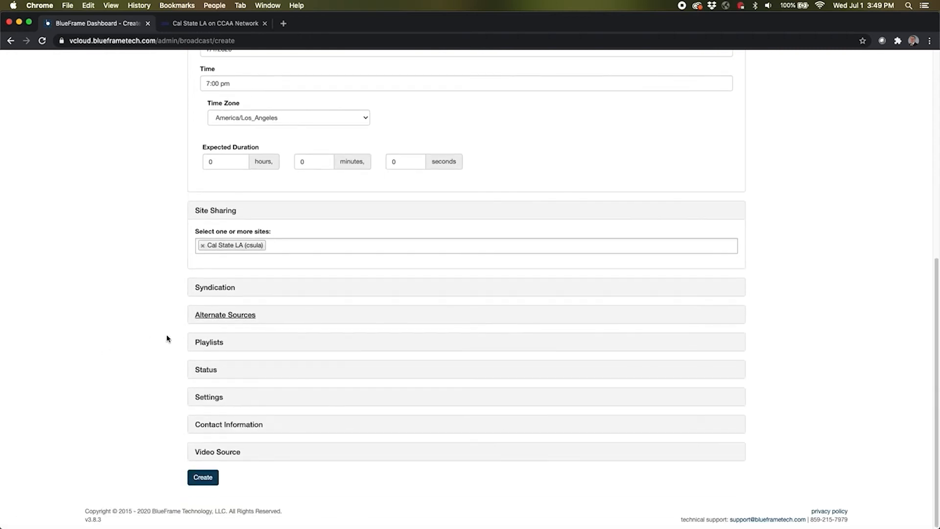
Examine the Playlists and Status options of the broadcast form, collapsing each section again.
click(209, 342)
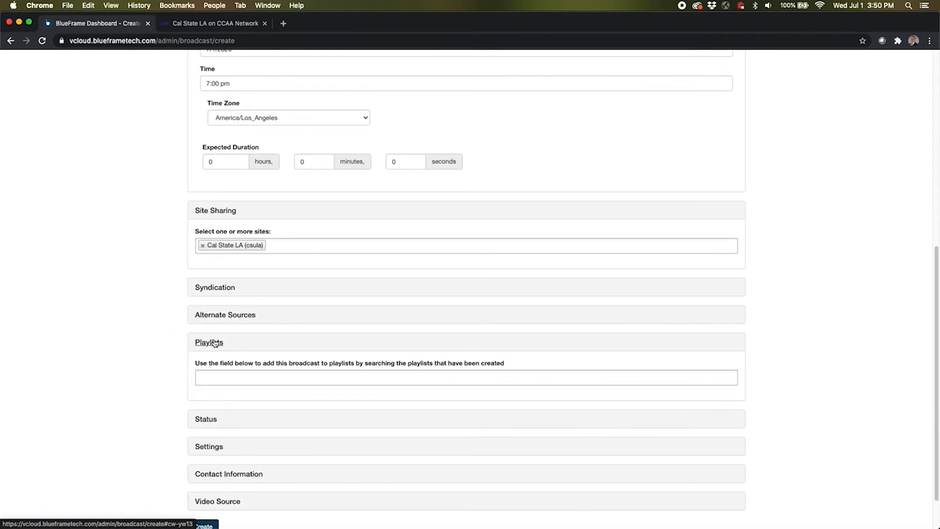
click(215, 343)
click(206, 370)
scroll(184, 372, down, 2)
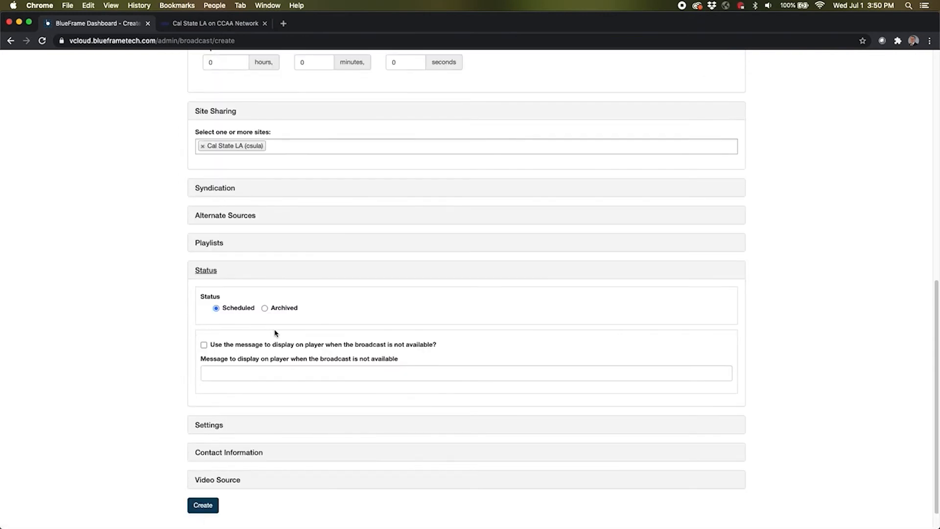
click(214, 274)
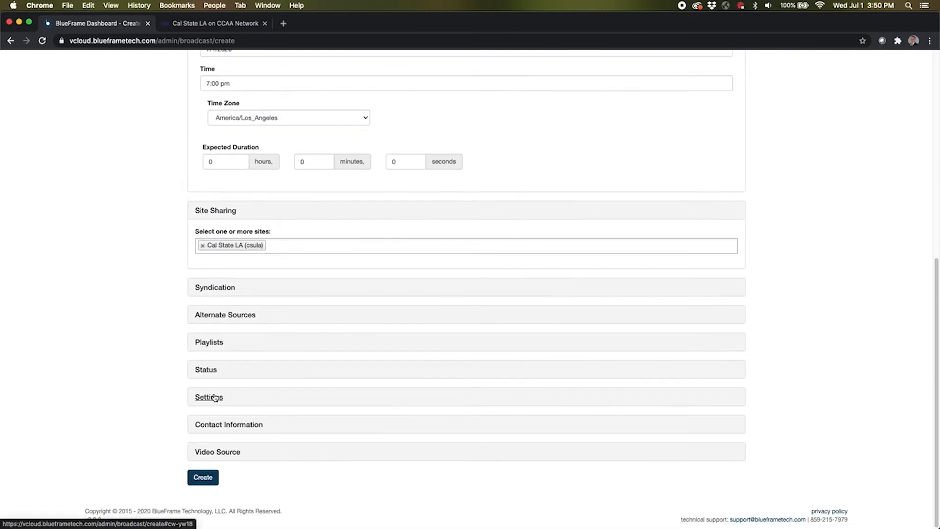
In the broadcast's Access settings, set viewers can purchase content with an access pass to No.
click(220, 393)
scroll(168, 336, down, 3)
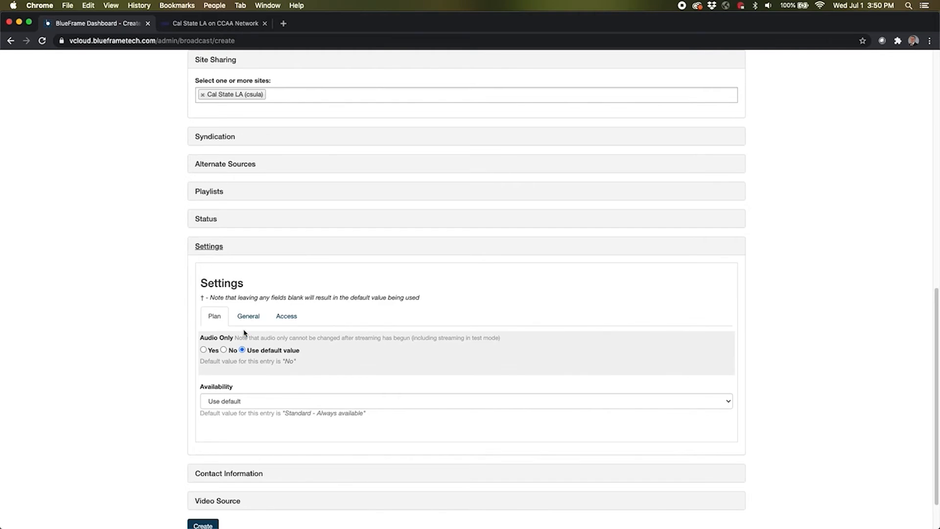
click(289, 321)
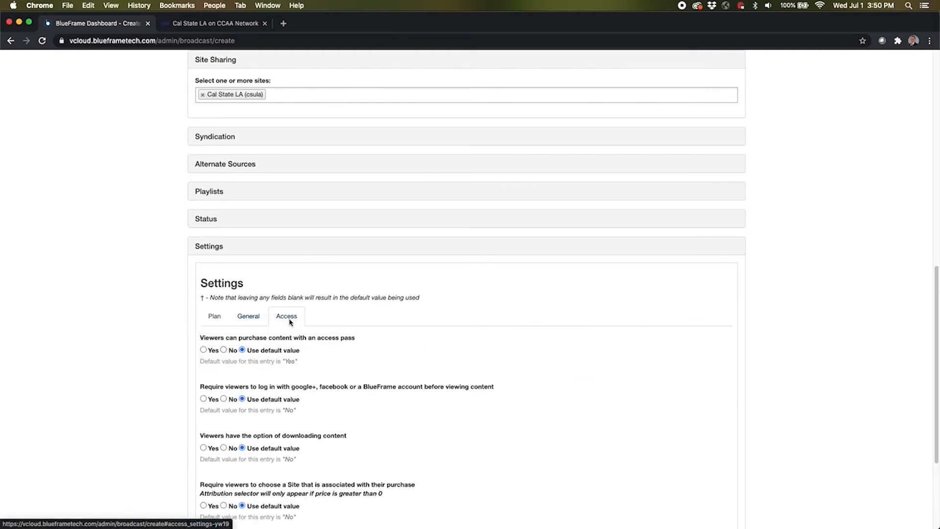
scroll(287, 359, down, 3)
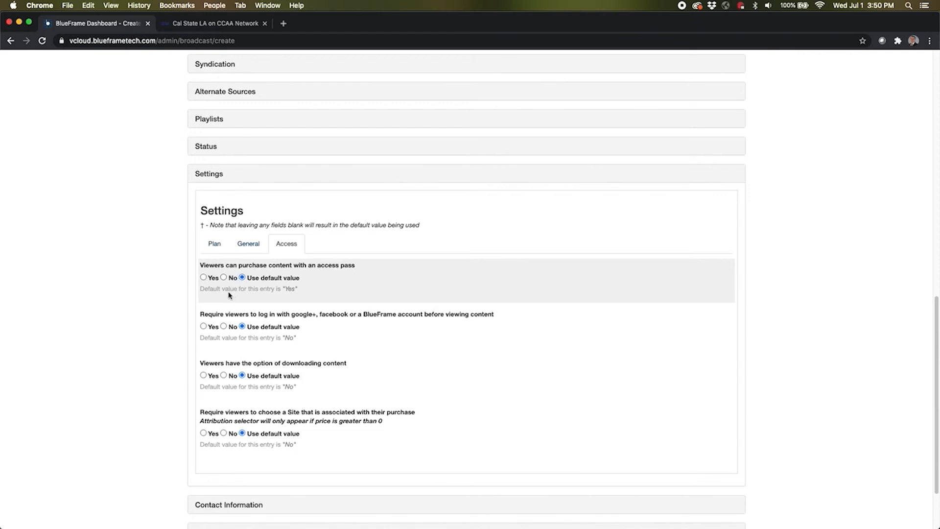
click(224, 277)
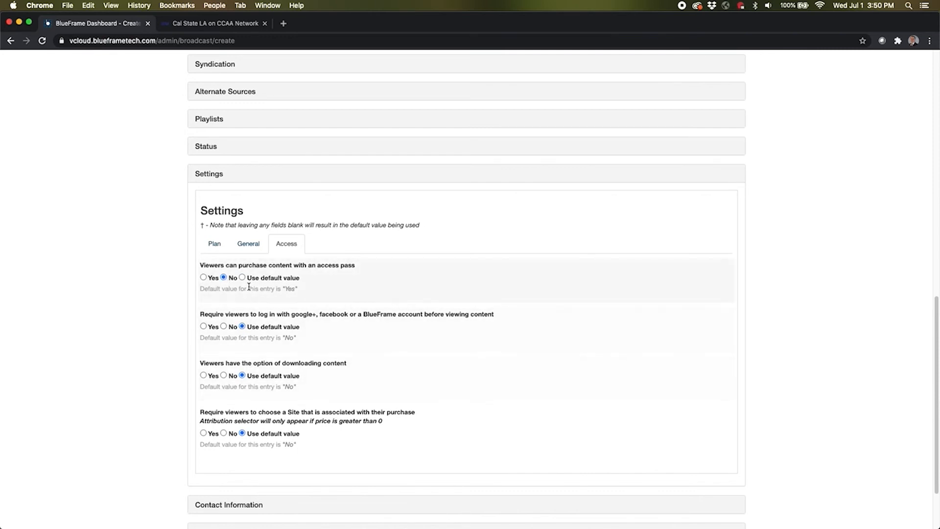
In the broadcast's Plan settings, set Availability to No Scout - Live available, archive unavailable until specified.
click(215, 244)
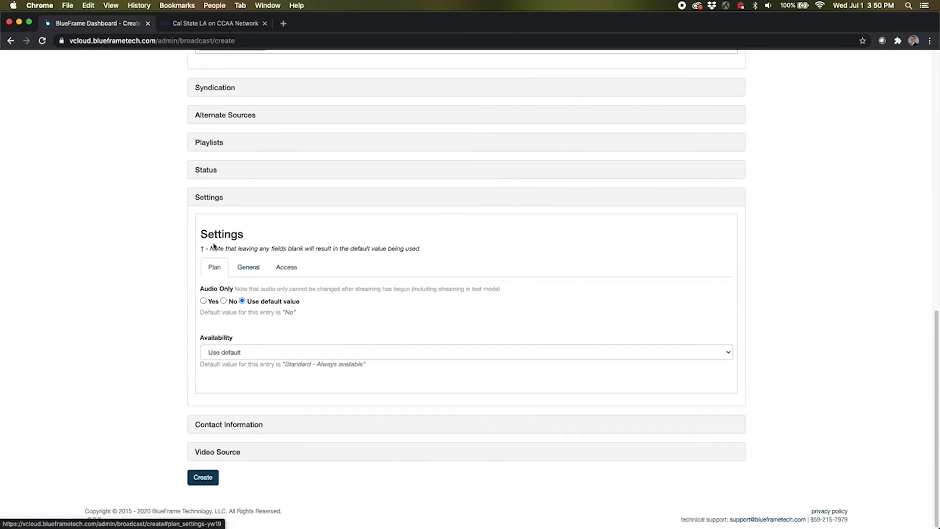
click(210, 354)
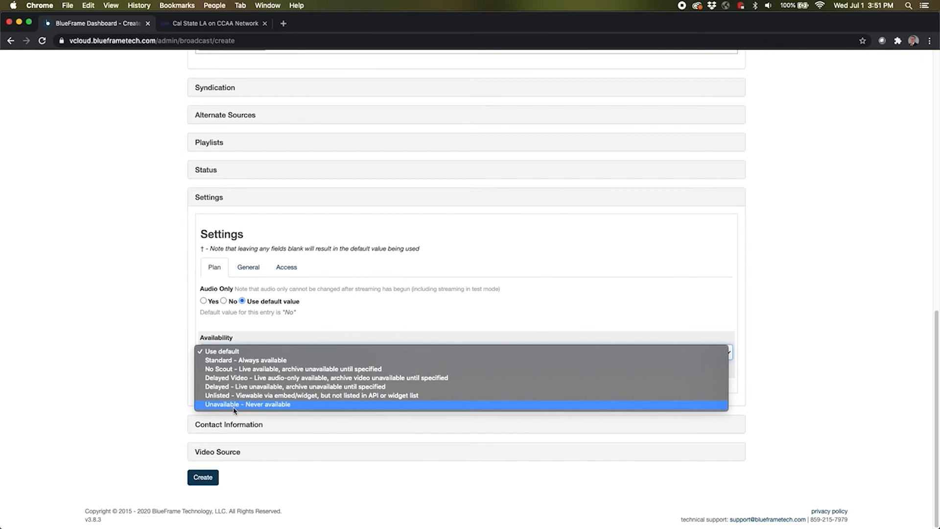
click(222, 369)
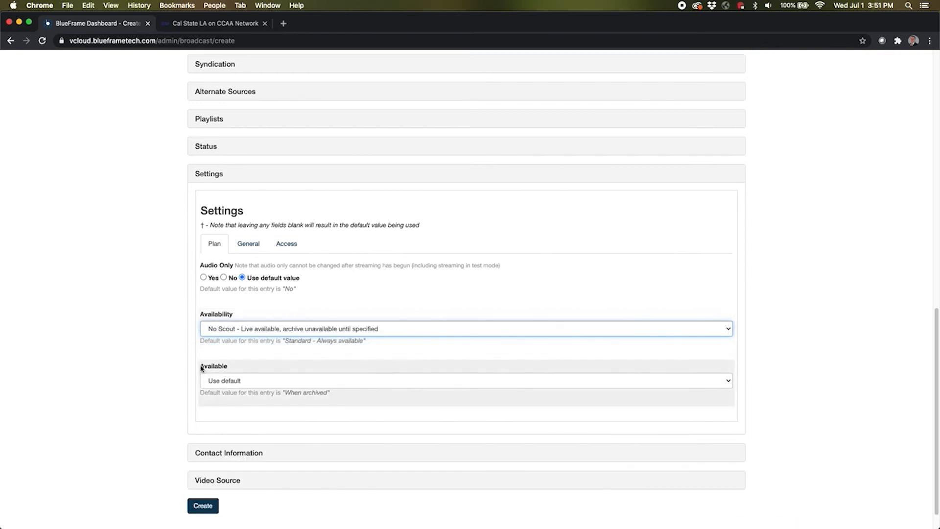
click(205, 381)
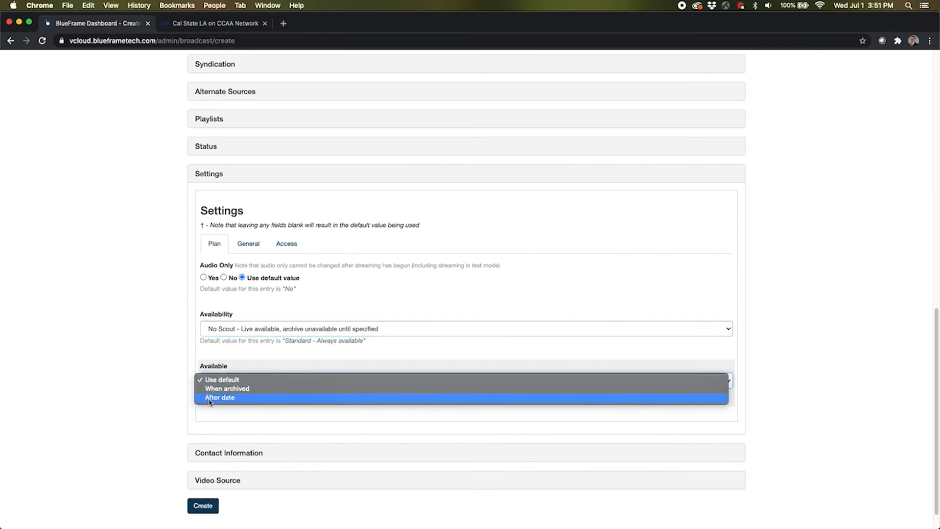
click(210, 397)
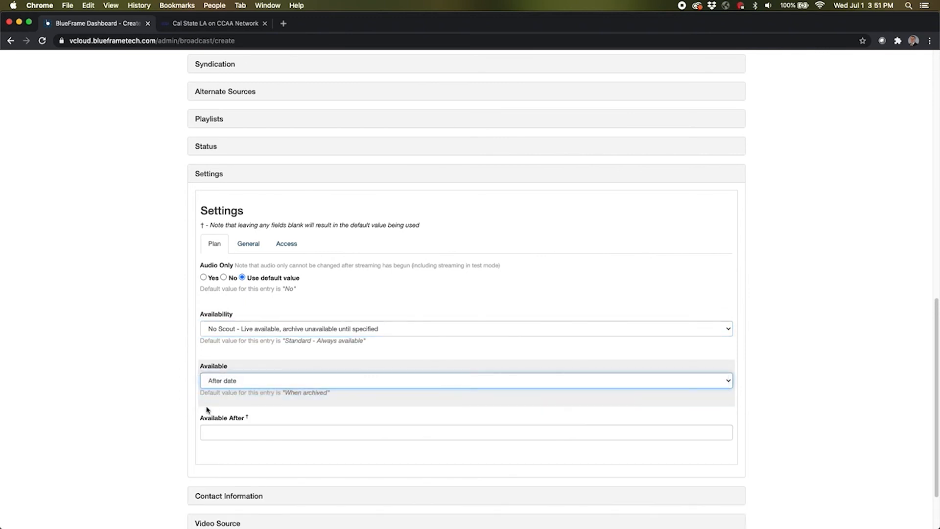
click(226, 431)
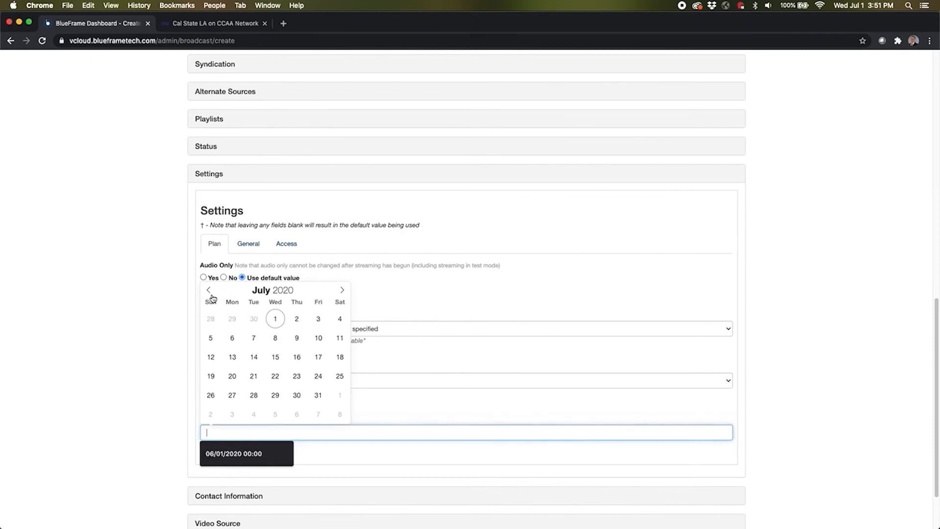
click(297, 318)
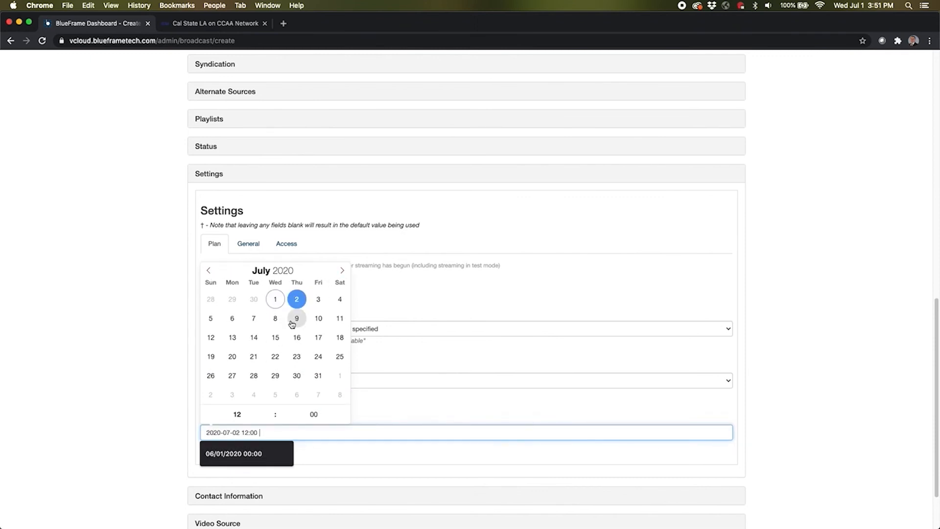
click(155, 412)
Expand the Contact Information and Video Source sections to check the contact details and default video source.
scroll(170, 419, down, 3)
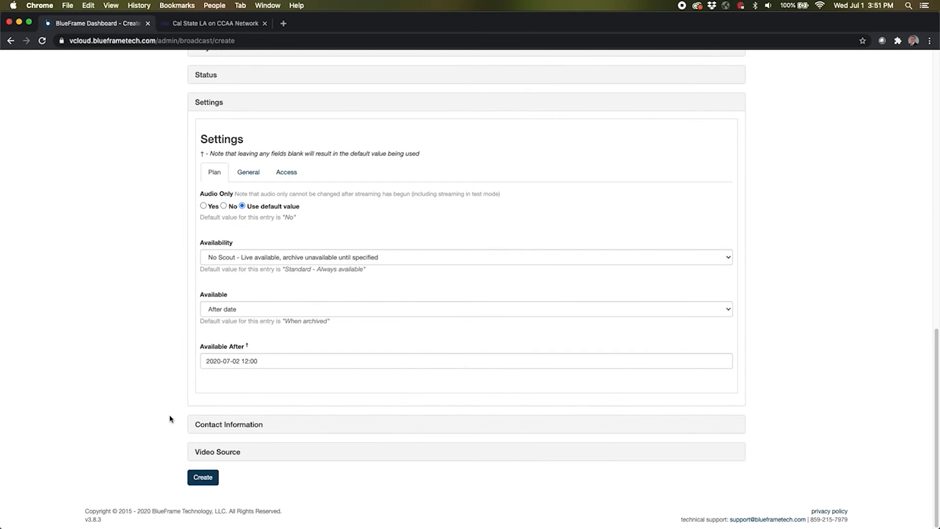
click(221, 424)
scroll(159, 362, down, 5)
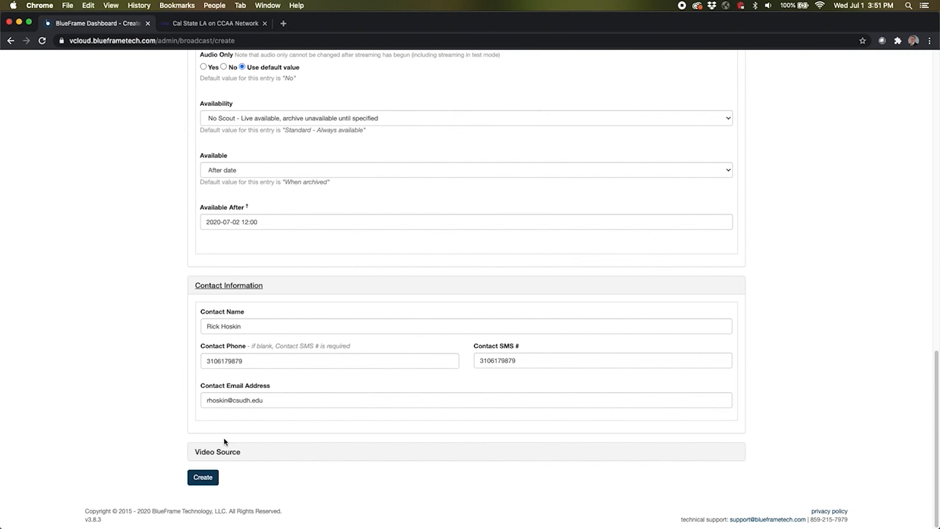
click(219, 456)
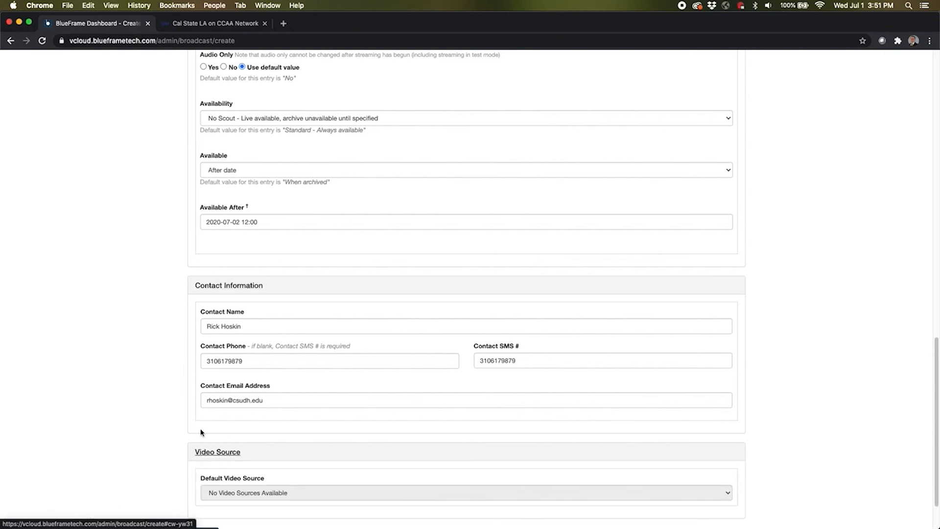
Review the completed form, create the broadcast and return to the Manage Broadcasts list.
scroll(195, 421, down, 2)
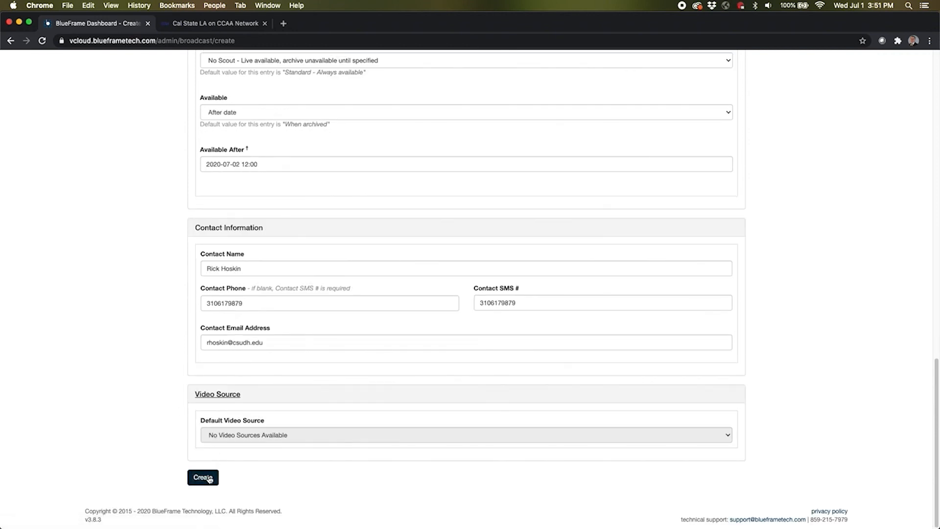
scroll(205, 432, up, 18)
scroll(205, 431, down, 18)
click(199, 478)
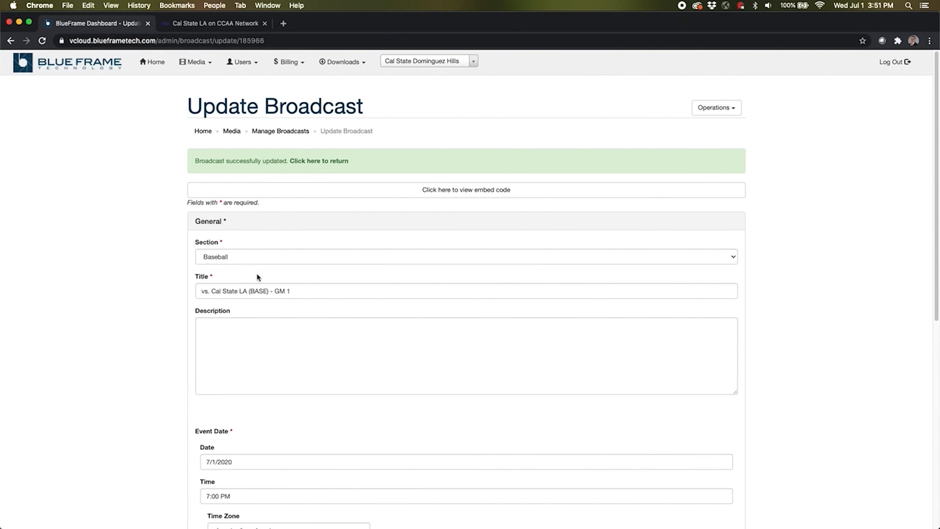
click(307, 161)
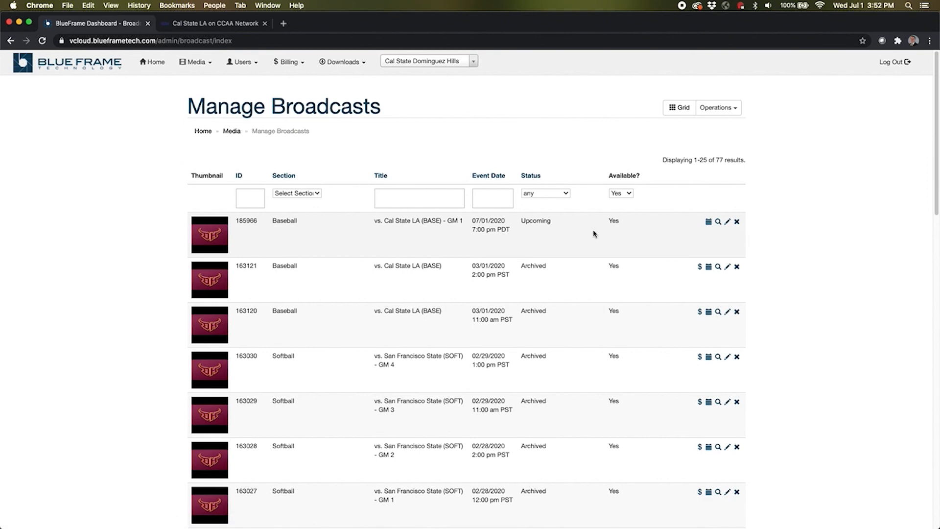
Reload the Cal State LA page on the CCAA Network site and check its Live / Upcoming broadcasts.
click(219, 23)
click(43, 40)
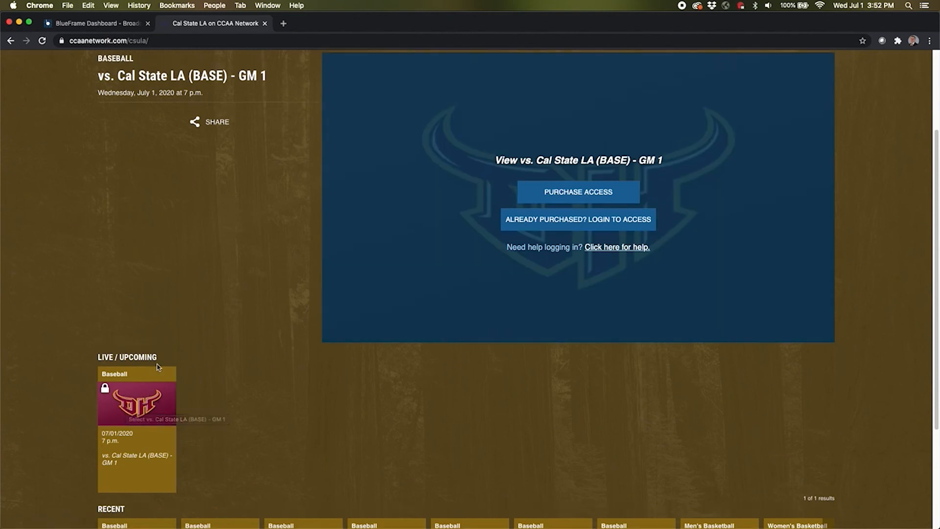
scroll(158, 372, up, 3)
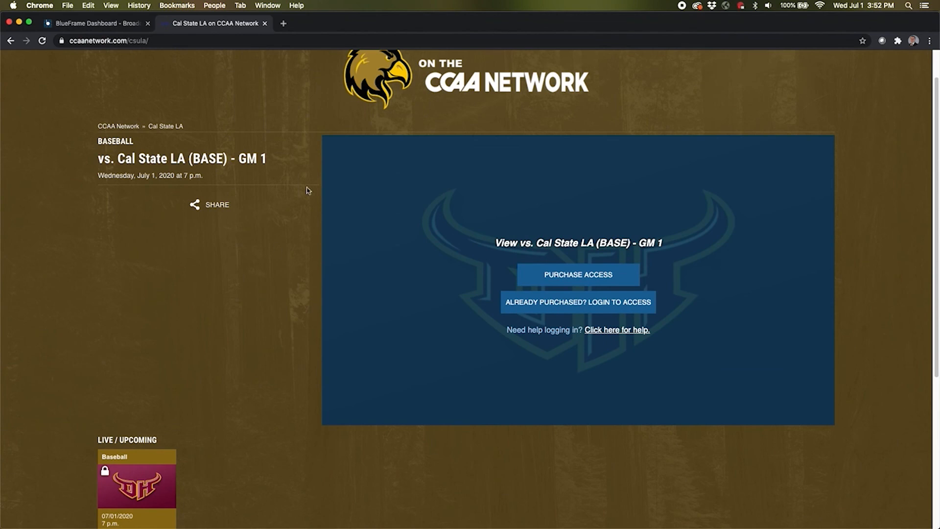
Open the CCAA Network home page and check its Live / Upcoming broadcasts.
click(491, 88)
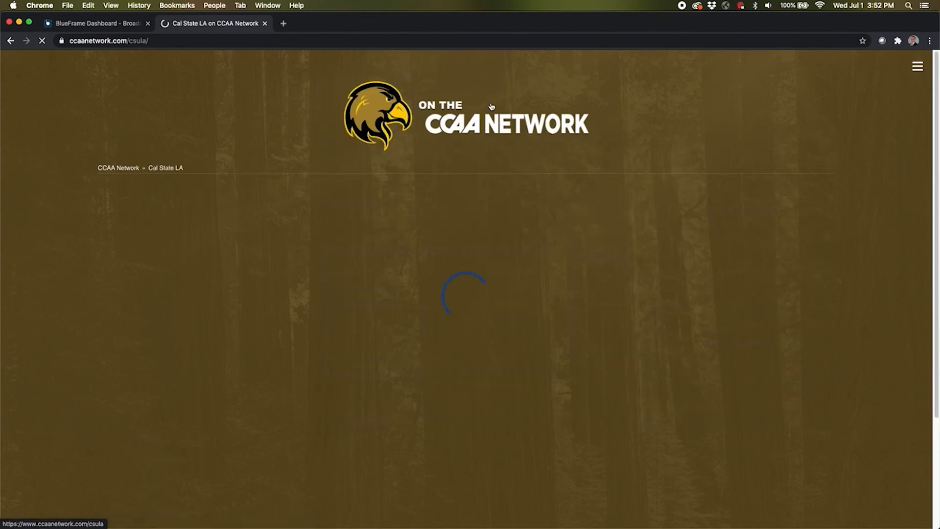
click(917, 66)
click(888, 88)
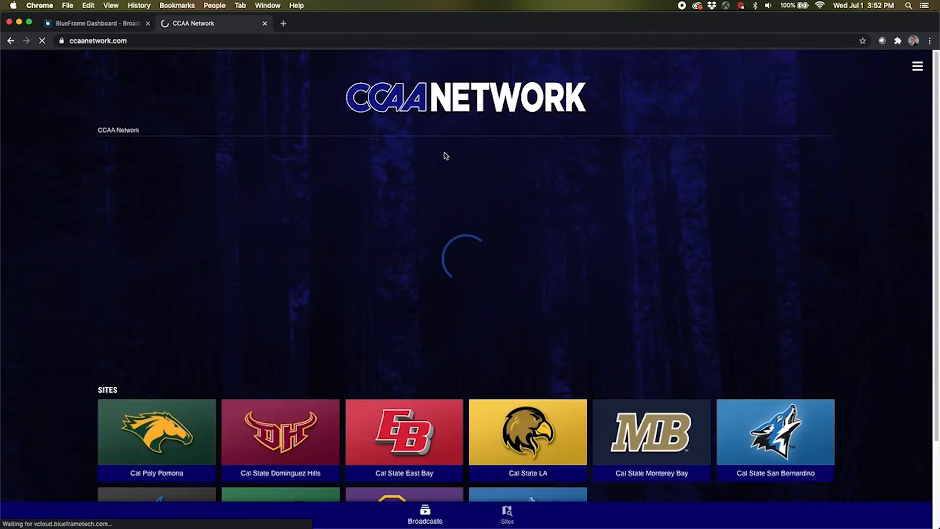
scroll(262, 356, down, 3)
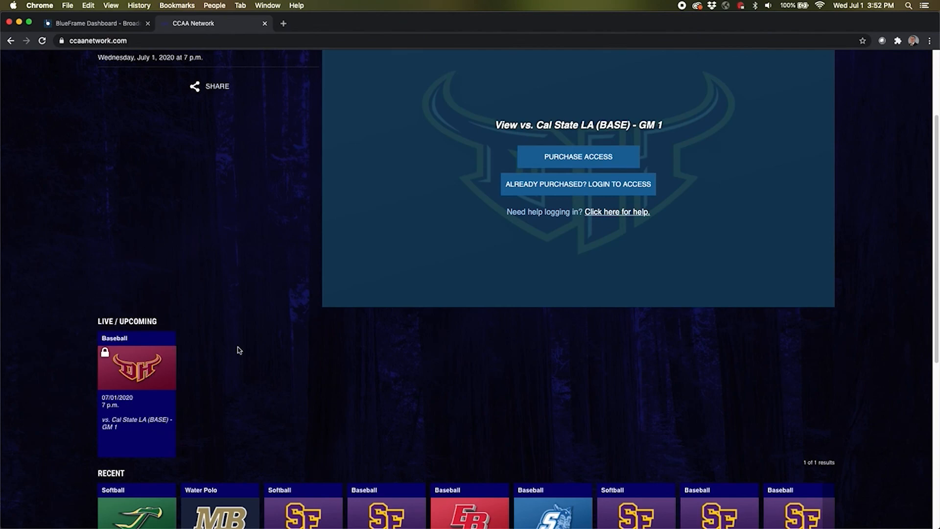